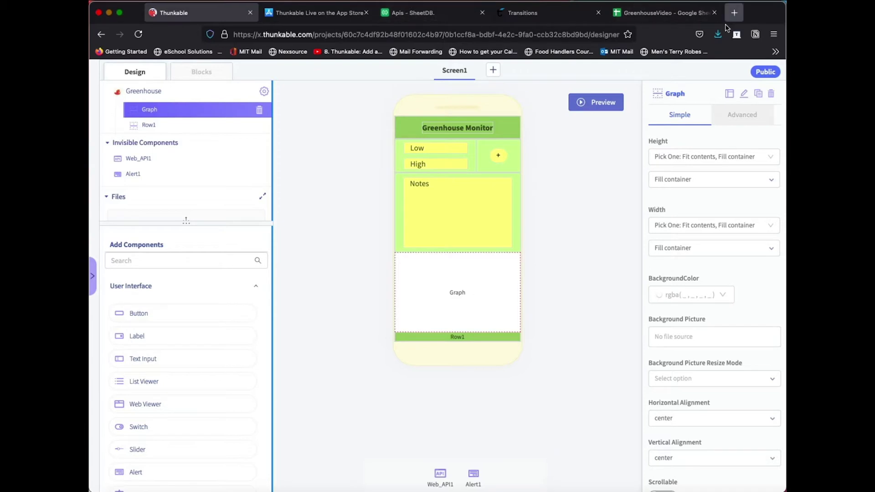
# Switch to the GreenhouseVideo sheet in Google Sheets and insert a stacked area chart below the data
pyautogui.click(669, 13)
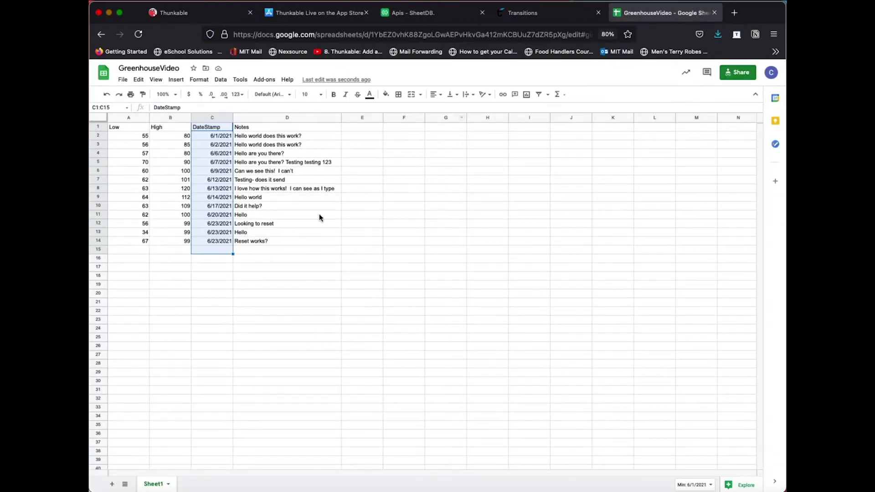
pyautogui.click(294, 256)
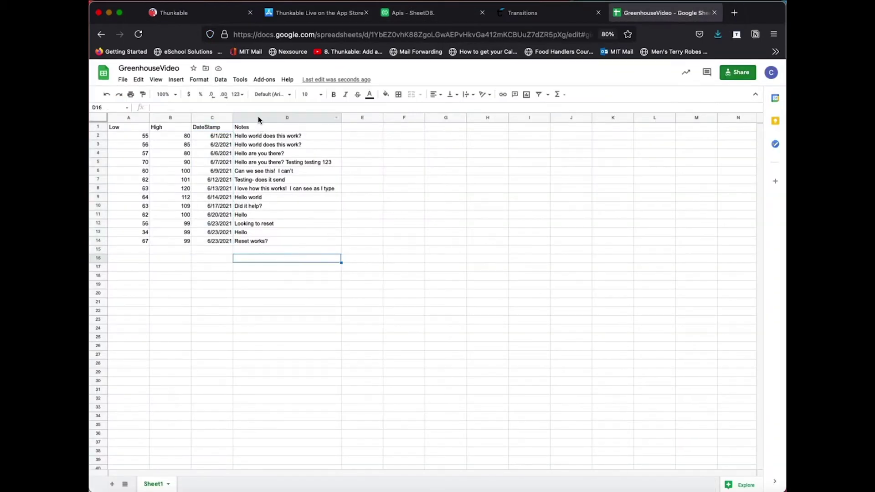
pyautogui.click(158, 81)
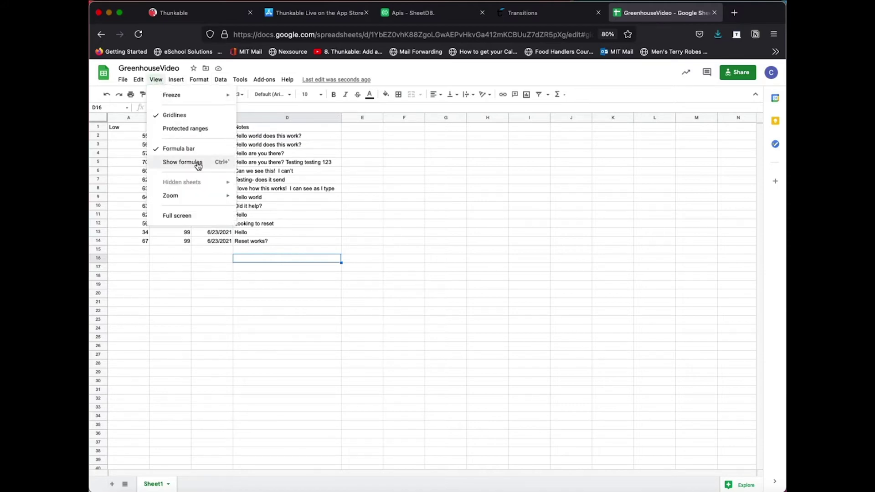
pyautogui.click(177, 81)
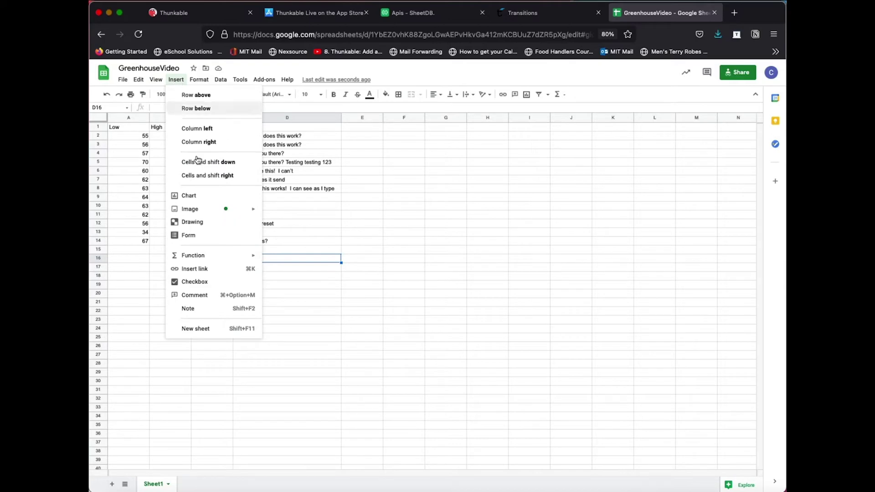
pyautogui.click(207, 196)
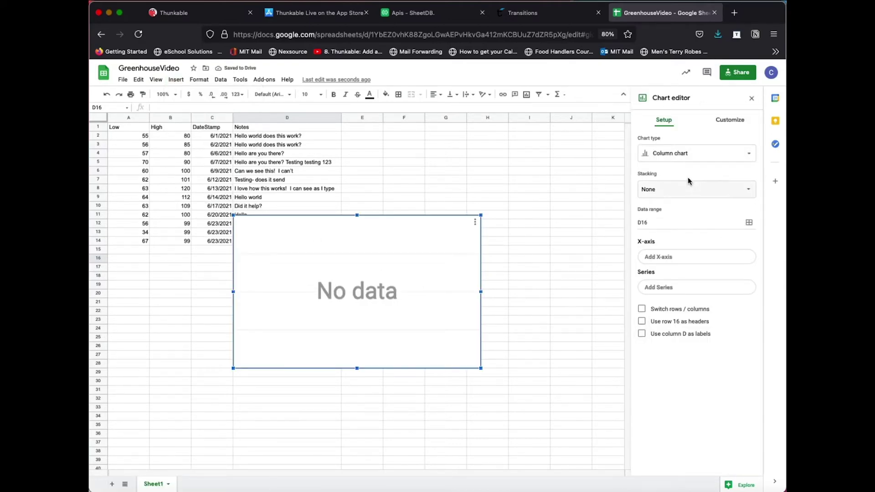
pyautogui.click(691, 156)
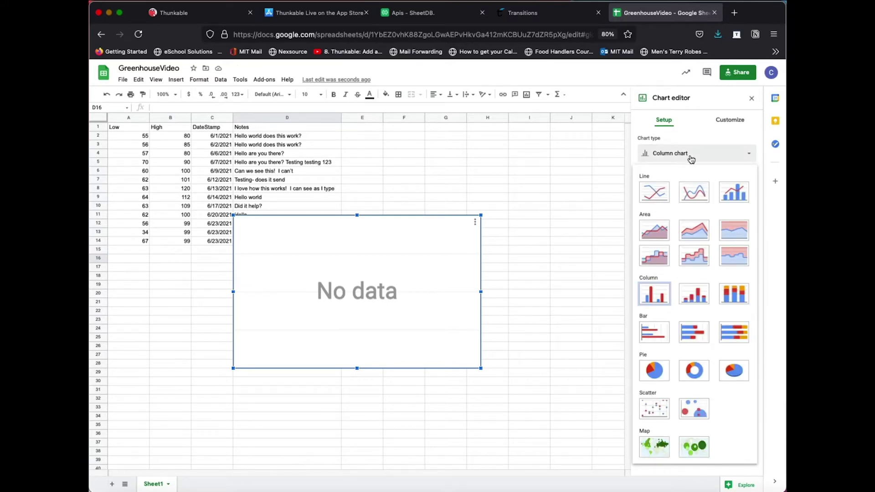
pyautogui.click(700, 233)
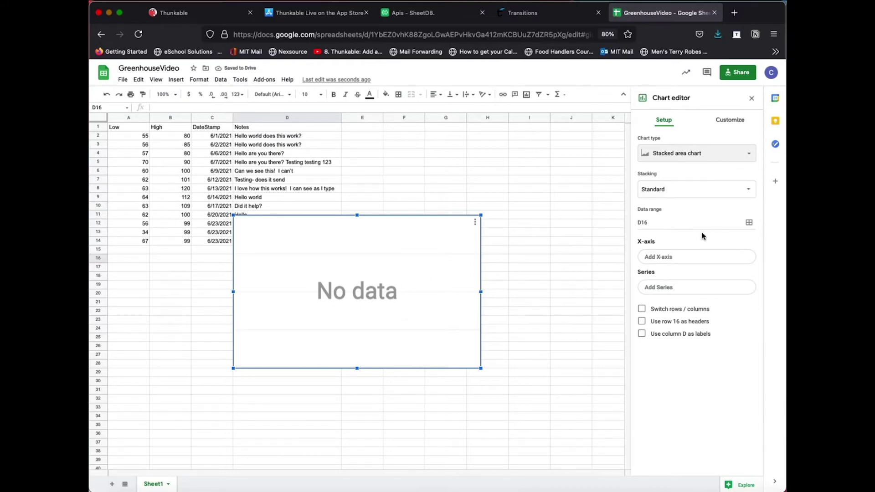
# Set the chart's X-axis to the DateStamp column, using the range C1:C15
pyautogui.click(680, 257)
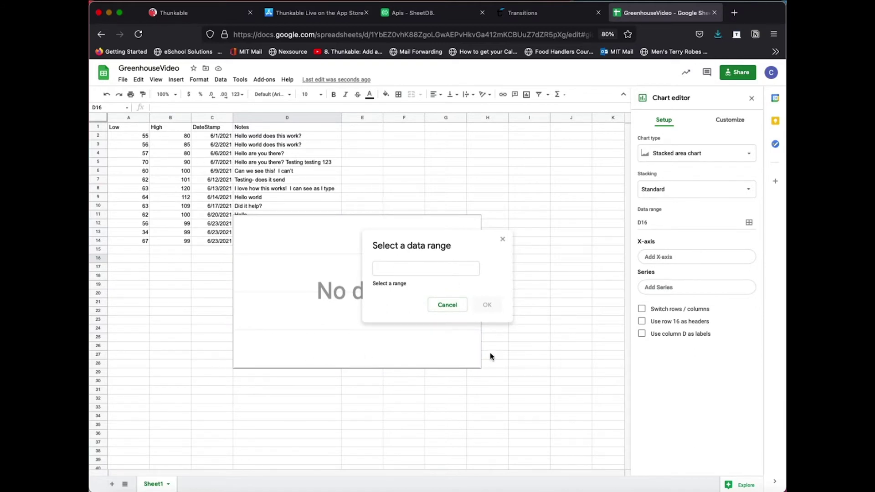
pyautogui.click(214, 130)
pyautogui.moveTo(214, 130); pyautogui.dragTo(217, 252)
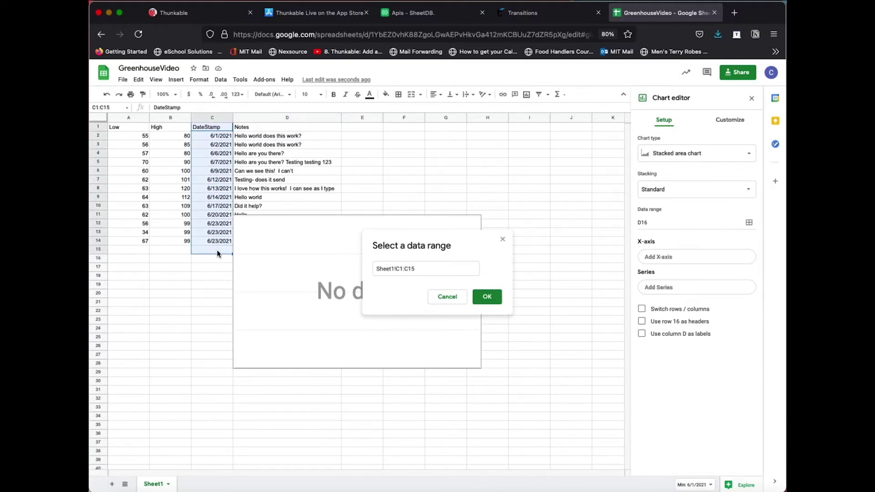
pyautogui.click(487, 296)
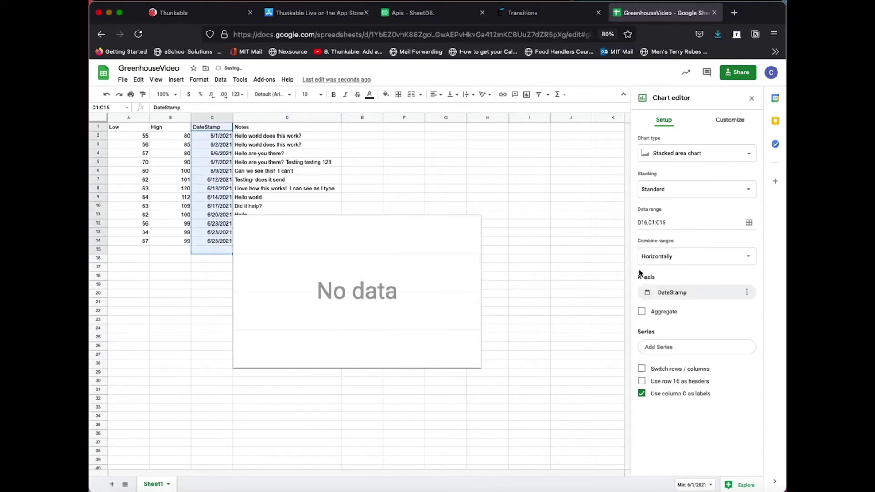
# Add the Low column as a chart series, using the range A1:A17
pyautogui.click(704, 348)
pyautogui.click(729, 364)
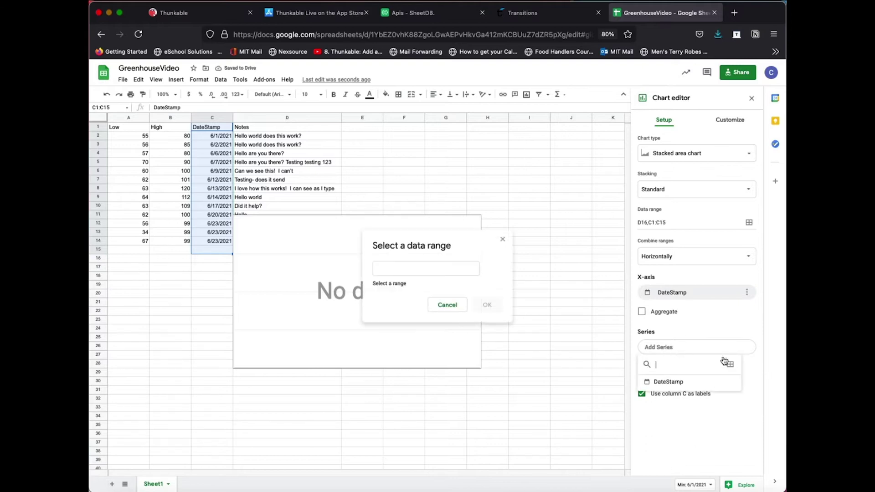
pyautogui.moveTo(132, 130); pyautogui.dragTo(133, 268)
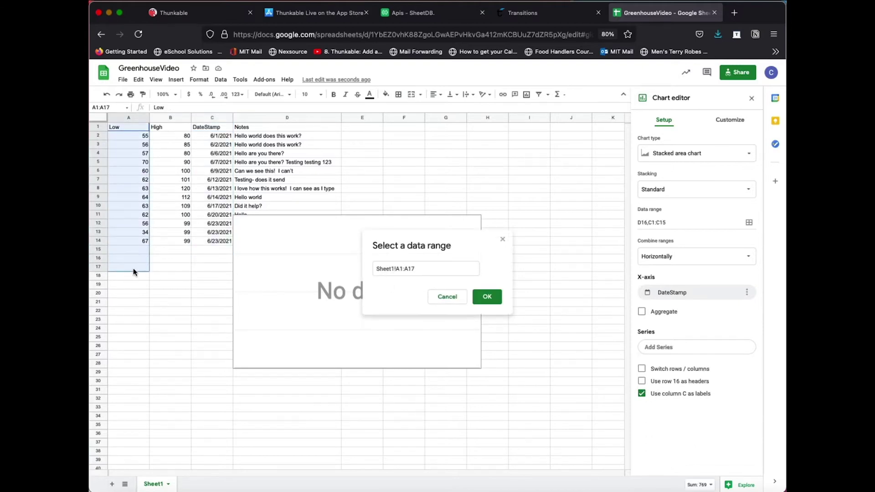
pyautogui.click(488, 296)
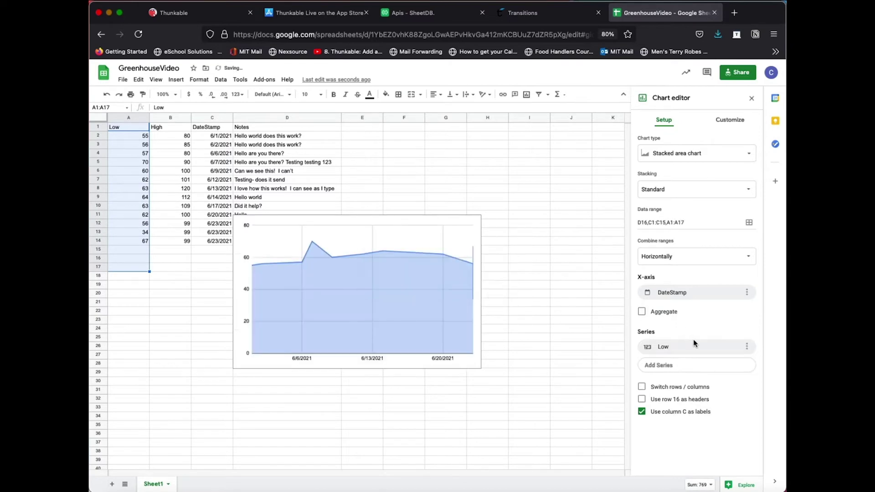
# Add the High column as a second chart series, using the range B1:B16
pyautogui.click(731, 365)
pyautogui.click(731, 382)
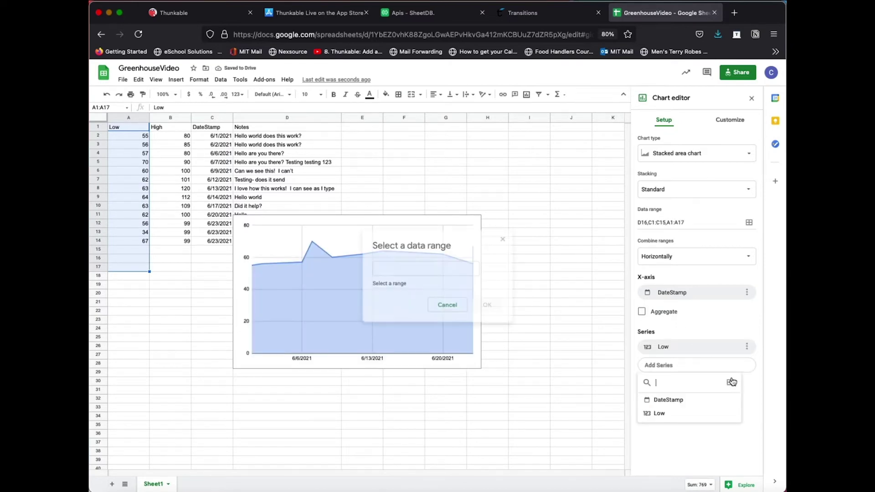
pyautogui.moveTo(166, 129); pyautogui.dragTo(185, 260)
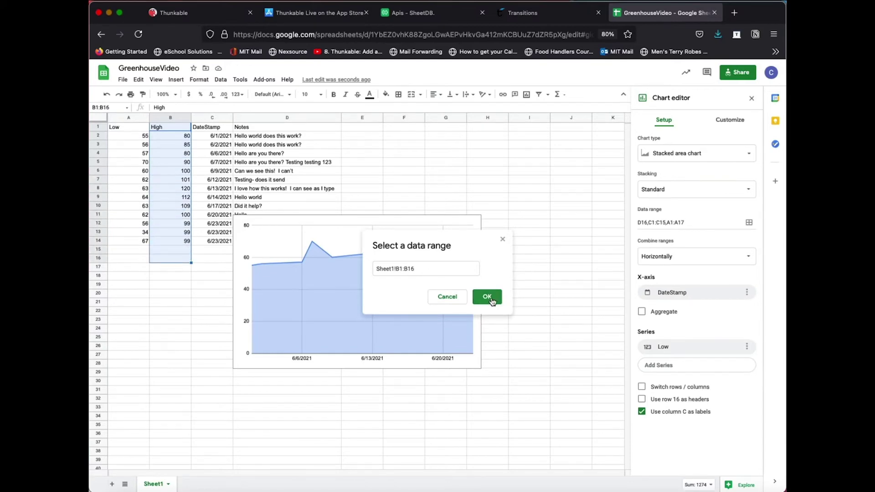
pyautogui.click(492, 298)
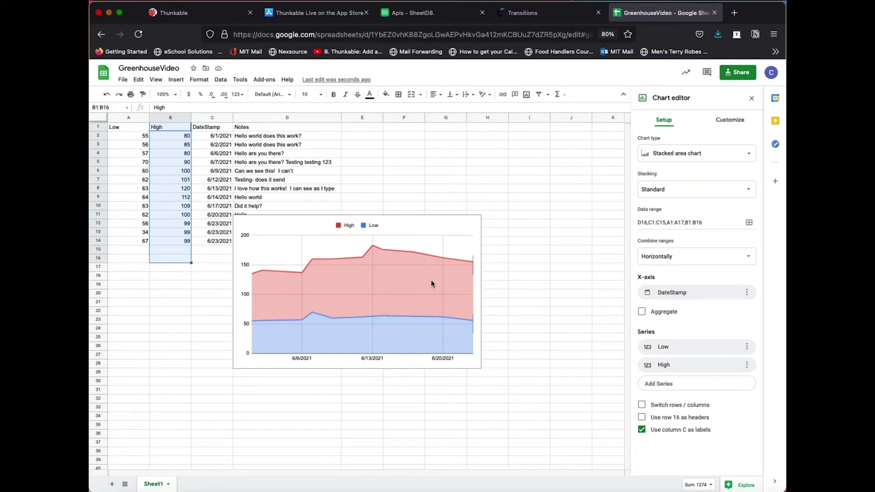
# Open the web publishing settings for the chart and choose the untitled chart as the content to link, in interactive format
pyautogui.click(428, 231)
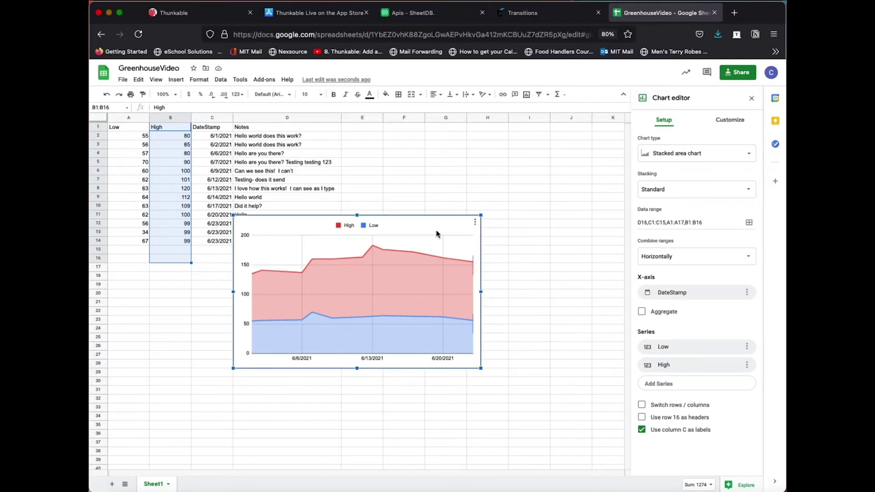
pyautogui.click(475, 224)
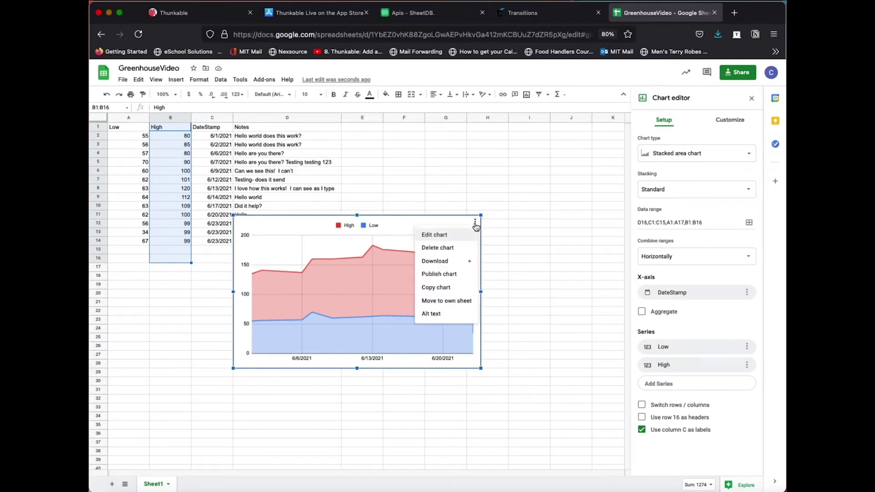
pyautogui.click(442, 274)
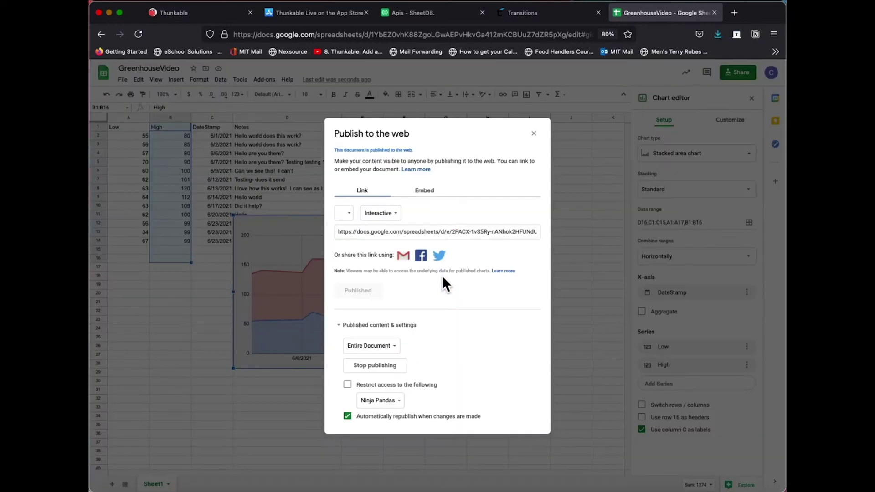
pyautogui.click(349, 214)
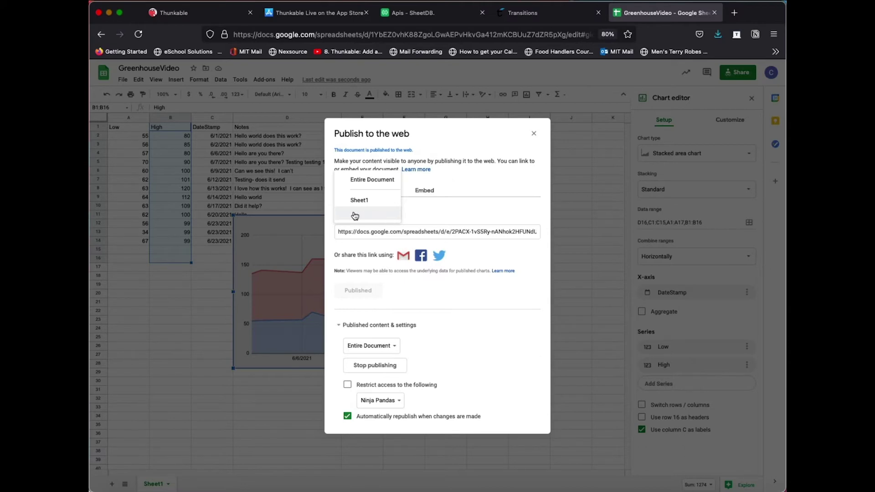
pyautogui.click(355, 215)
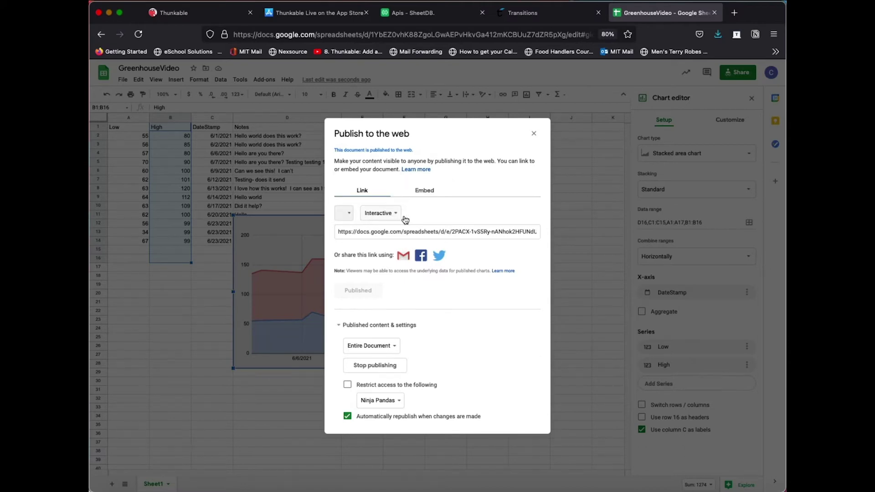
pyautogui.click(347, 216)
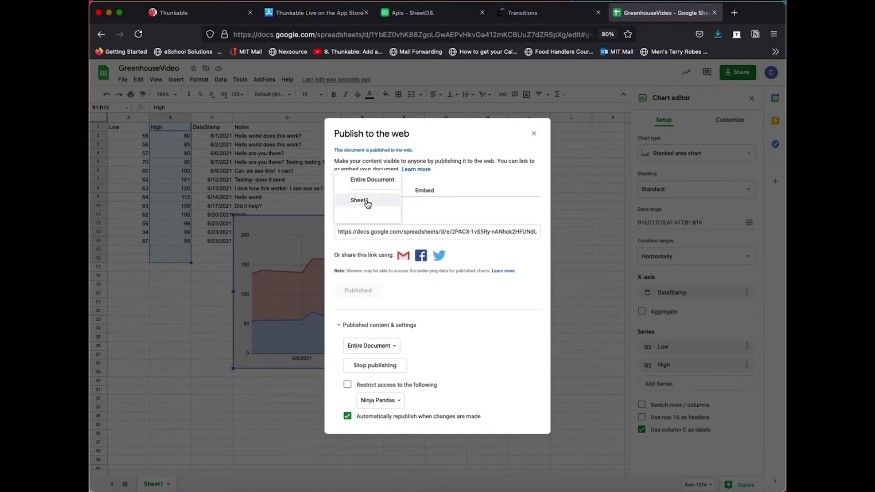
pyautogui.click(349, 218)
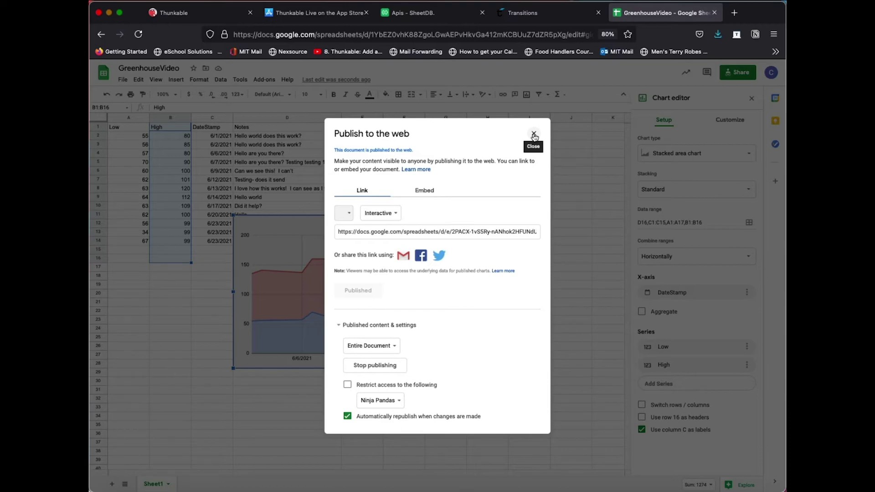
# Copy the published chart's link and close the publishing settings
pyautogui.click(337, 234)
pyautogui.press('super+c')
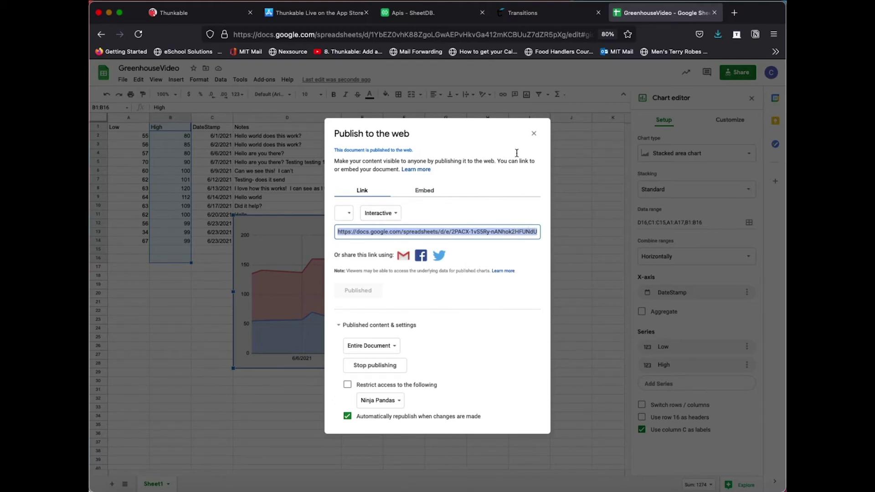
pyautogui.click(534, 134)
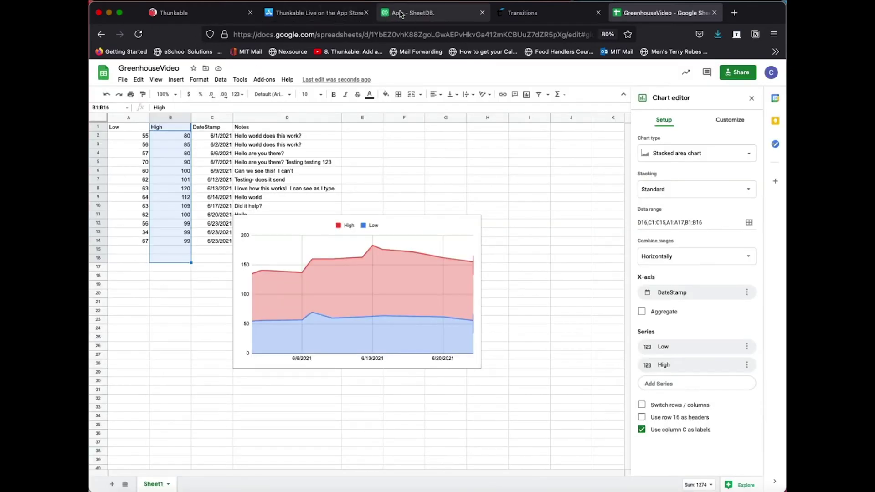
# Switch to Thunkable, add a Web Viewer inside the Graph row, and set its URL to the copied chart link
pyautogui.click(173, 13)
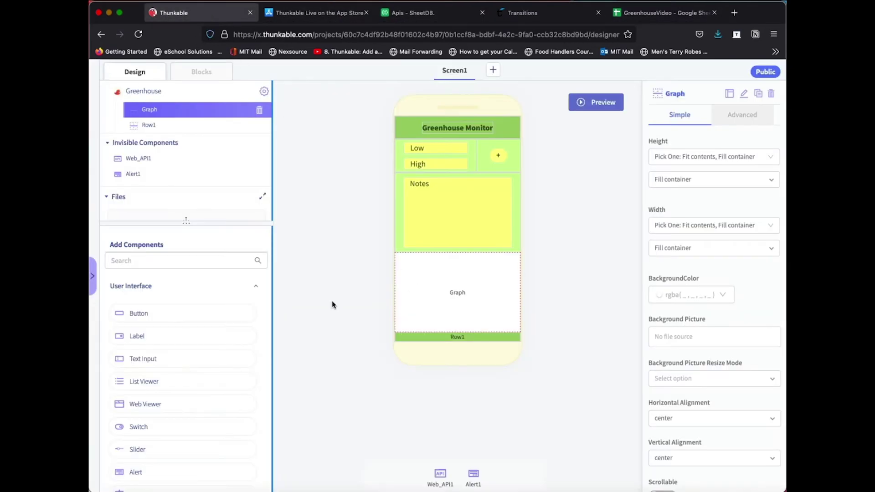
pyautogui.moveTo(178, 411); pyautogui.dragTo(449, 283)
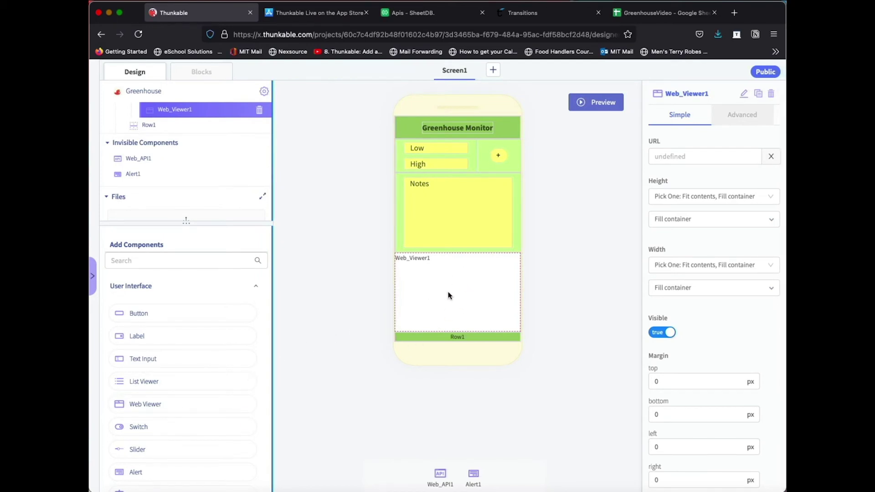
pyautogui.click(685, 157)
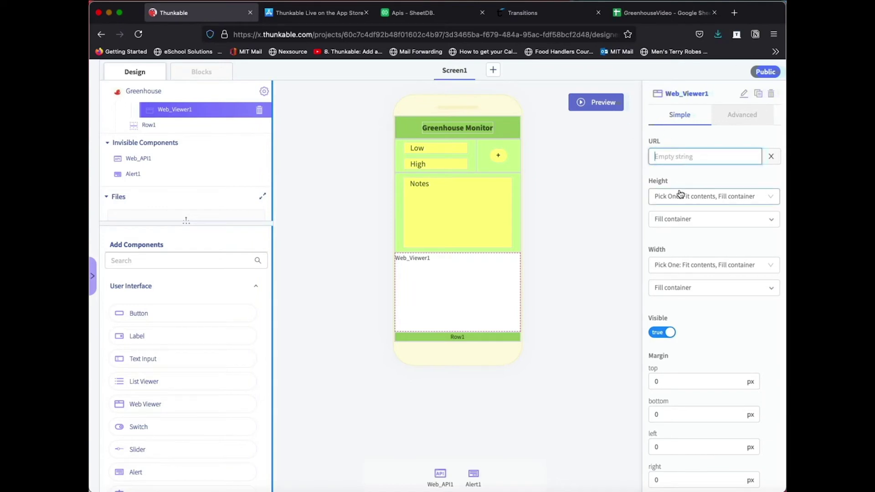
pyautogui.press('super+v')
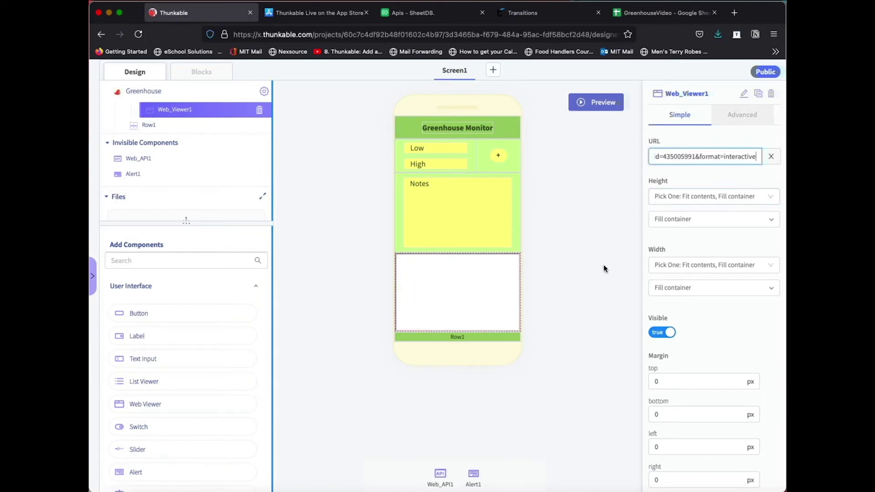
pyautogui.click(580, 246)
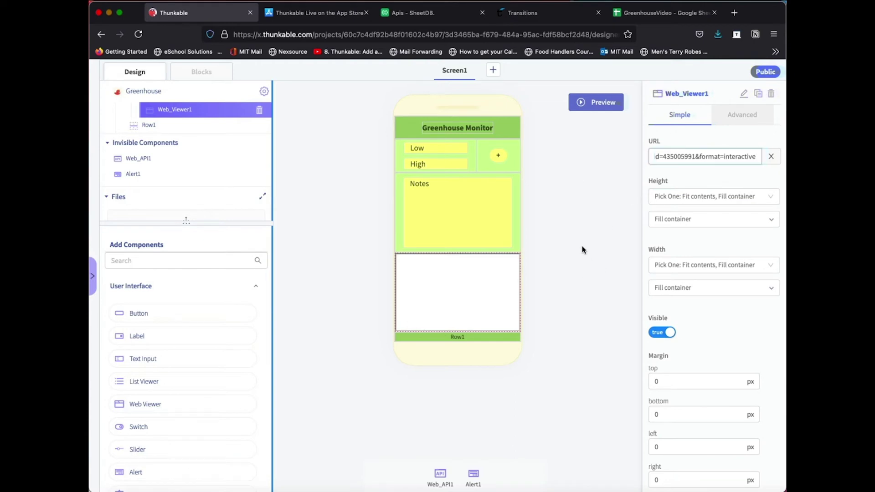
# Preview the app to check the embedded chart, then return to the design and examine the Web Viewer's margin and padding settings
pyautogui.click(603, 105)
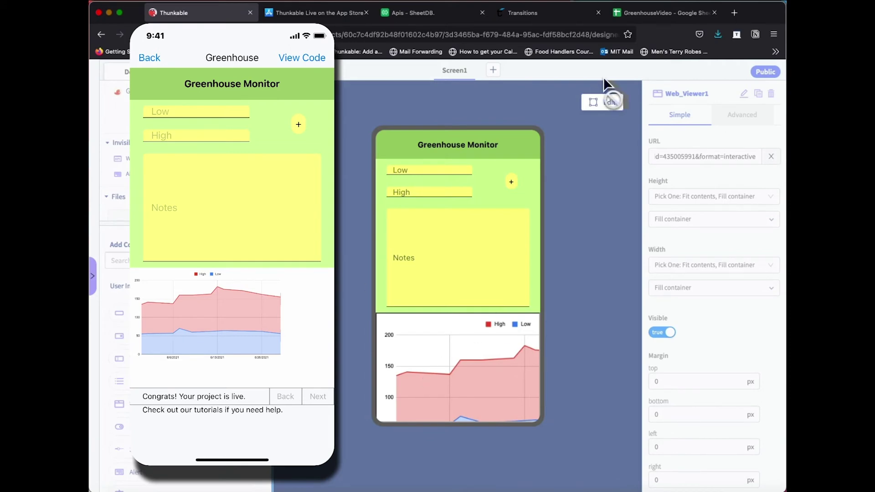
pyautogui.click(602, 107)
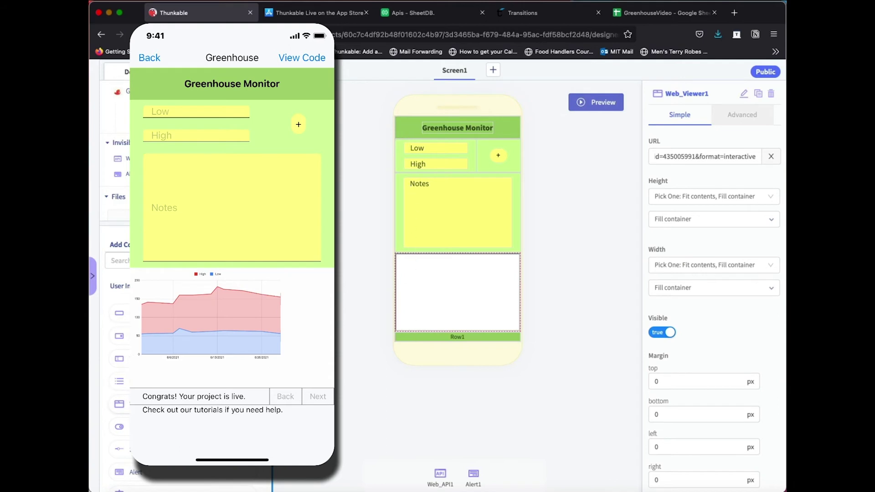
pyautogui.scroll(-3, 732, 398)
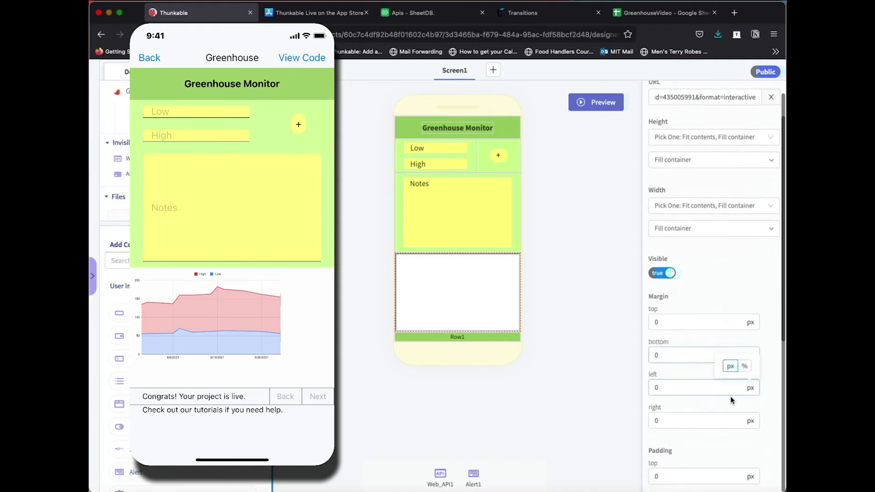
pyautogui.scroll(-3, 731, 397)
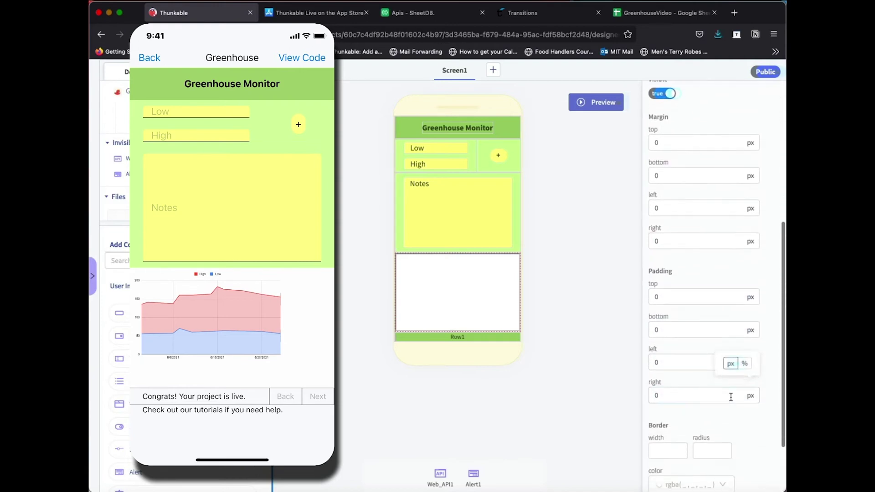
pyautogui.scroll(1, 732, 398)
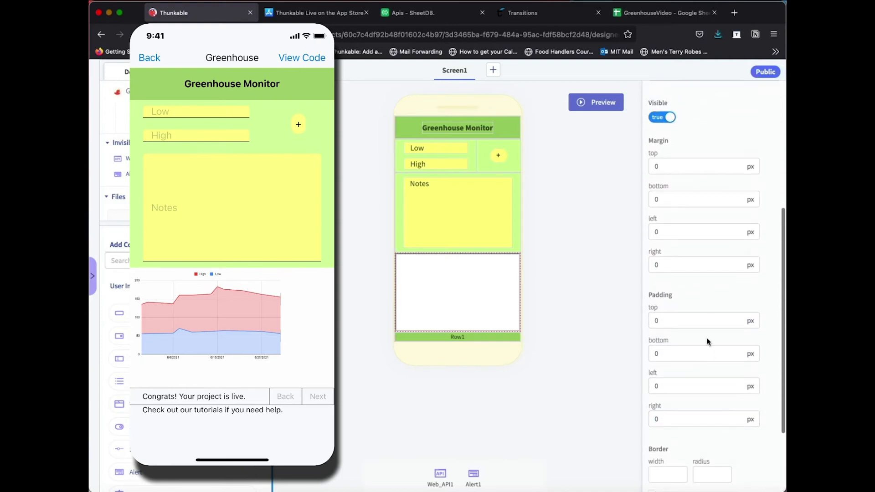
# Set the Web Viewer's left padding in percent, trying 10% and 8% before settling on 7%
pyautogui.click(688, 385)
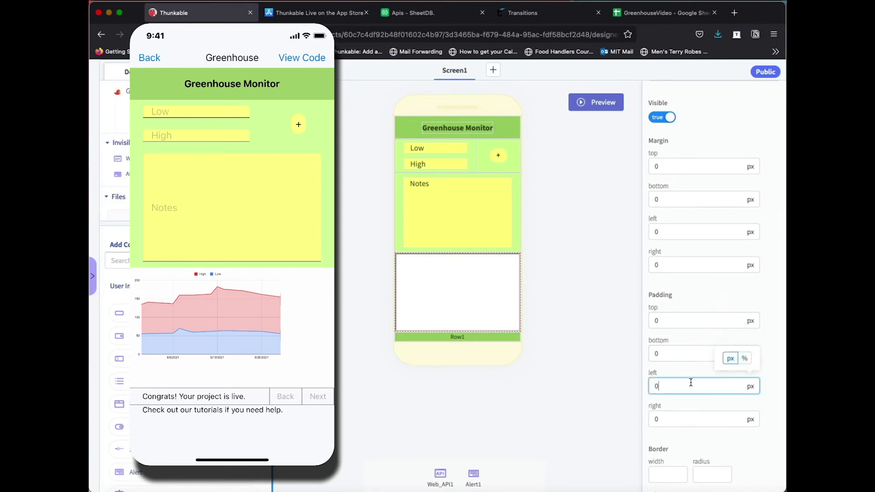
pyautogui.click(746, 358)
pyautogui.write('1')
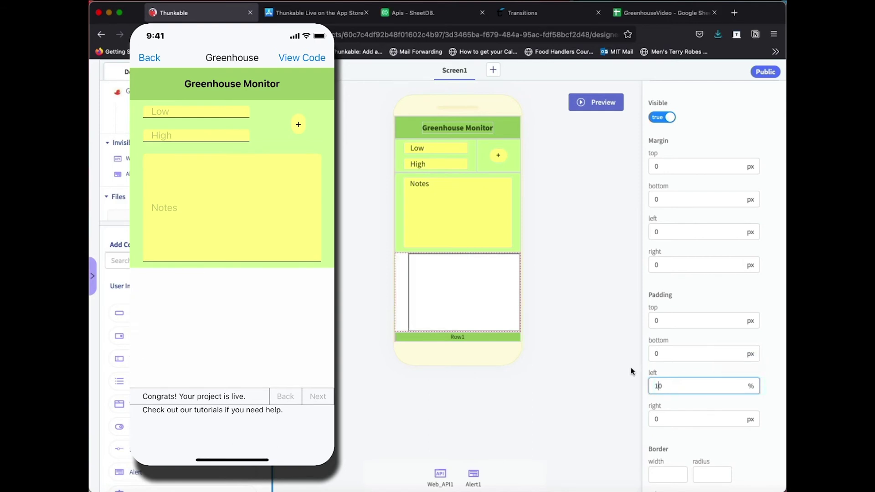
pyautogui.moveTo(700, 381)
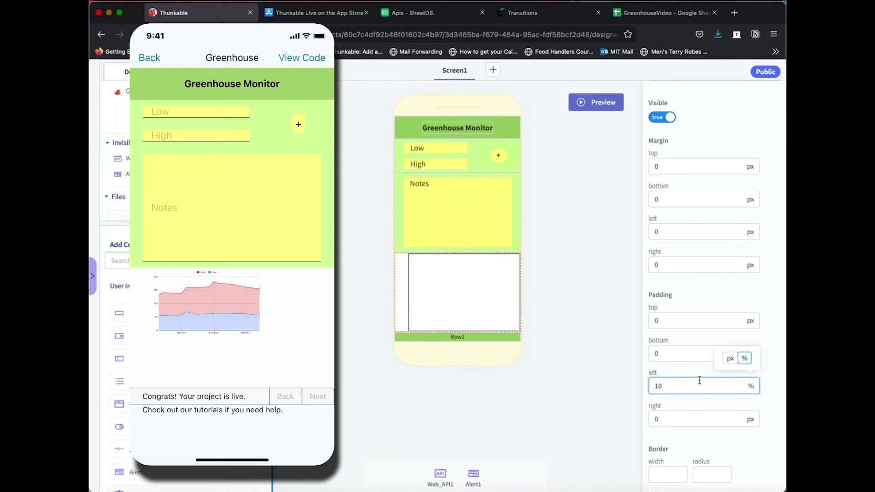
pyautogui.moveTo(665, 383); pyautogui.dragTo(616, 384)
pyautogui.write('8')
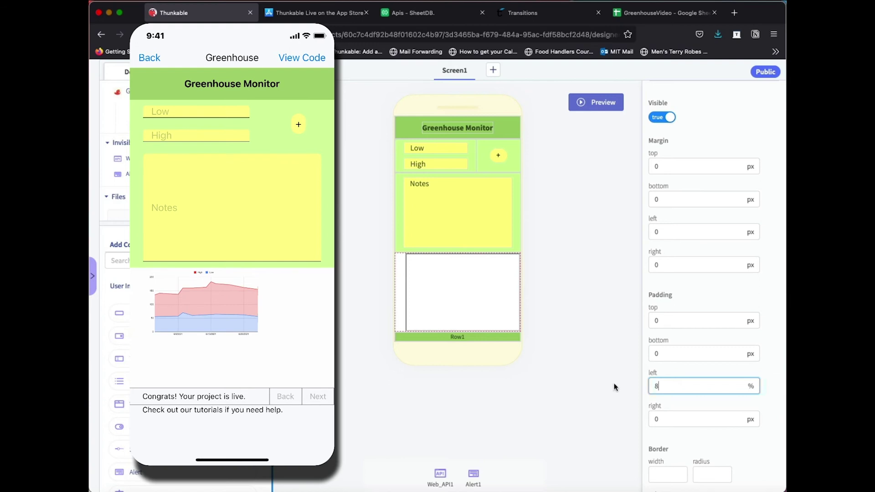
pyautogui.moveTo(667, 386)
pyautogui.write('7')
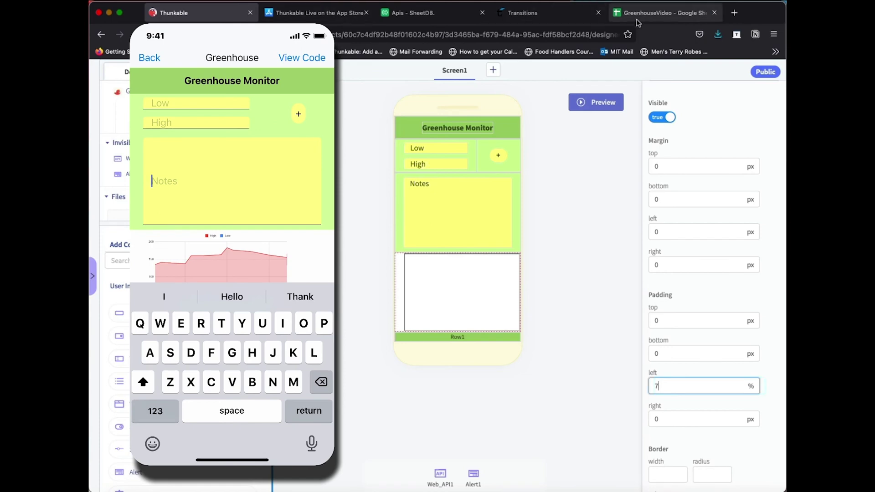
# Switch to the GreenhouseVideo spreadsheet in Google Sheets and move the area chart clear of the Notes column, starting at column E
pyautogui.click(663, 13)
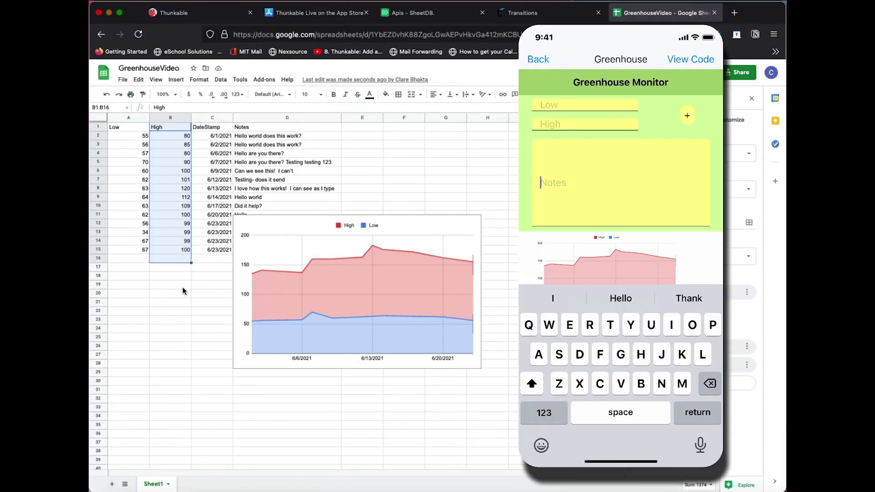
pyautogui.scroll(-3, 182, 287)
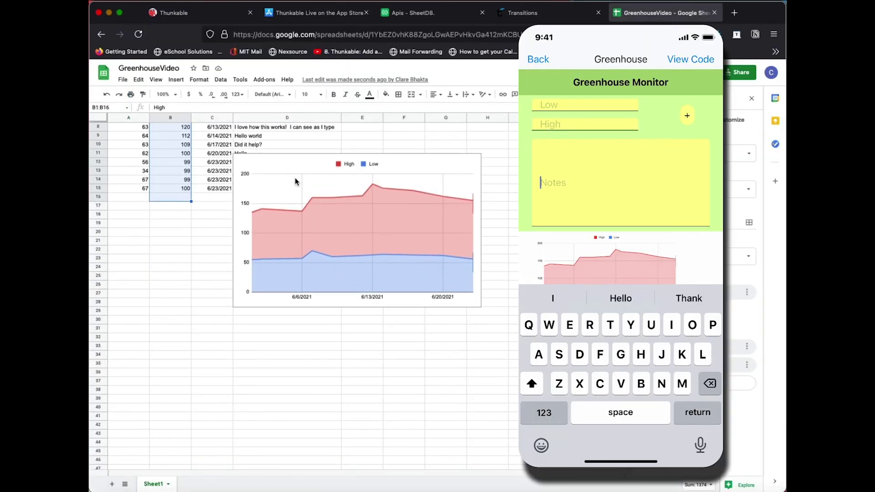
pyautogui.click(395, 176)
pyautogui.moveTo(407, 165); pyautogui.dragTo(533, 137)
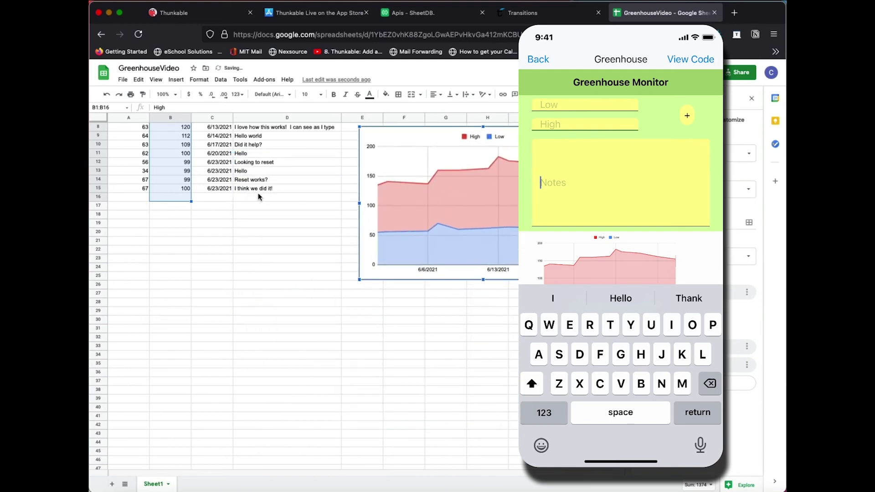
# Check the latest reading in row 15, from its low value to its note
pyautogui.click(278, 189)
pyautogui.click(129, 189)
pyautogui.click(268, 190)
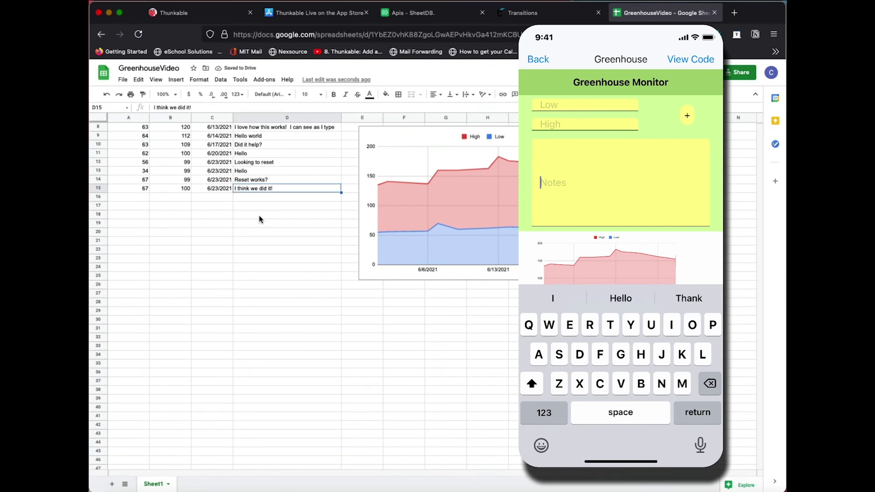